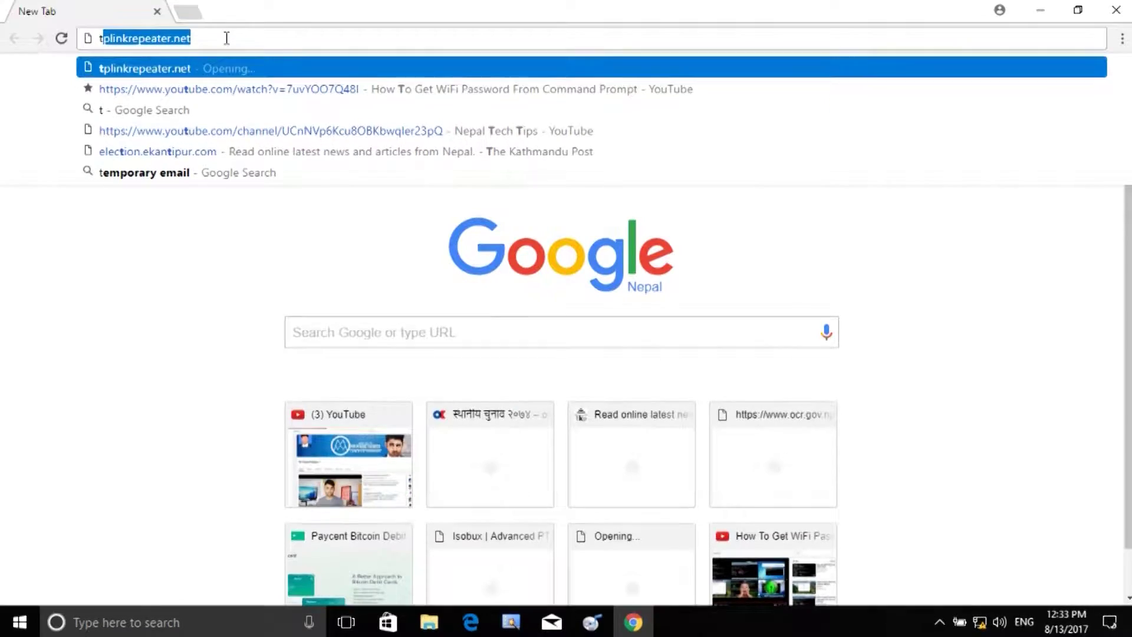
# Step: Load the tplinkrepeater.net admin page in Chrome
pyautogui.press('BackSpace')
pyautogui.write('p')
pyautogui.press('Return')
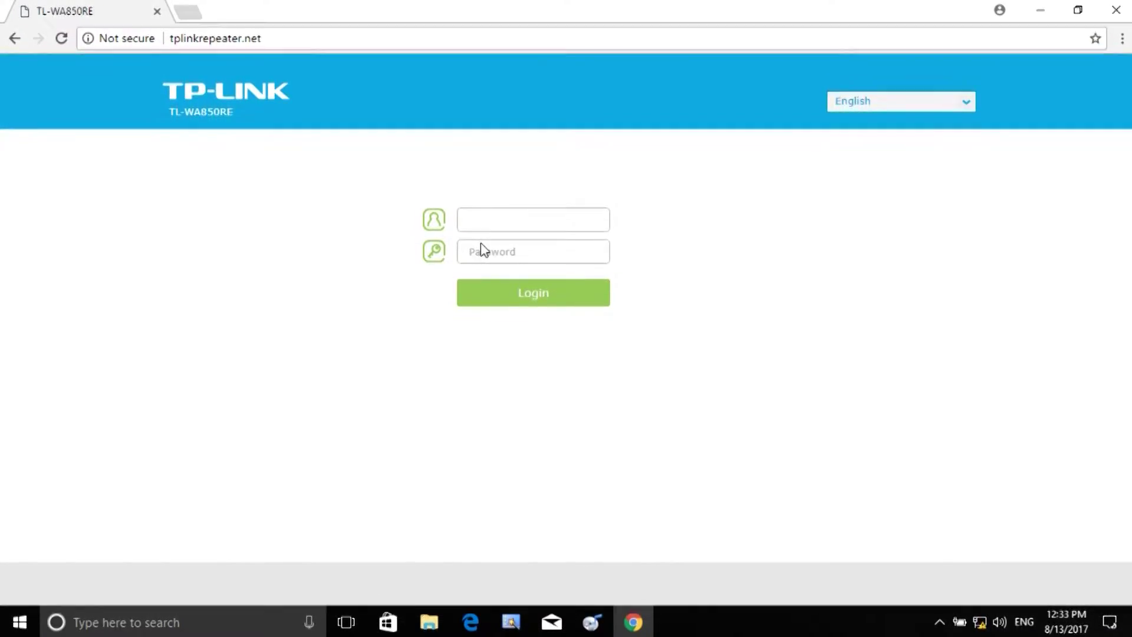
# Step: Log in with the admin username and password, decline saving the password, and search for cmd
pyautogui.write('admin')
pyautogui.click(481, 244)
pyautogui.write('admin')
pyautogui.press('Return')
pyautogui.click(537, 293)
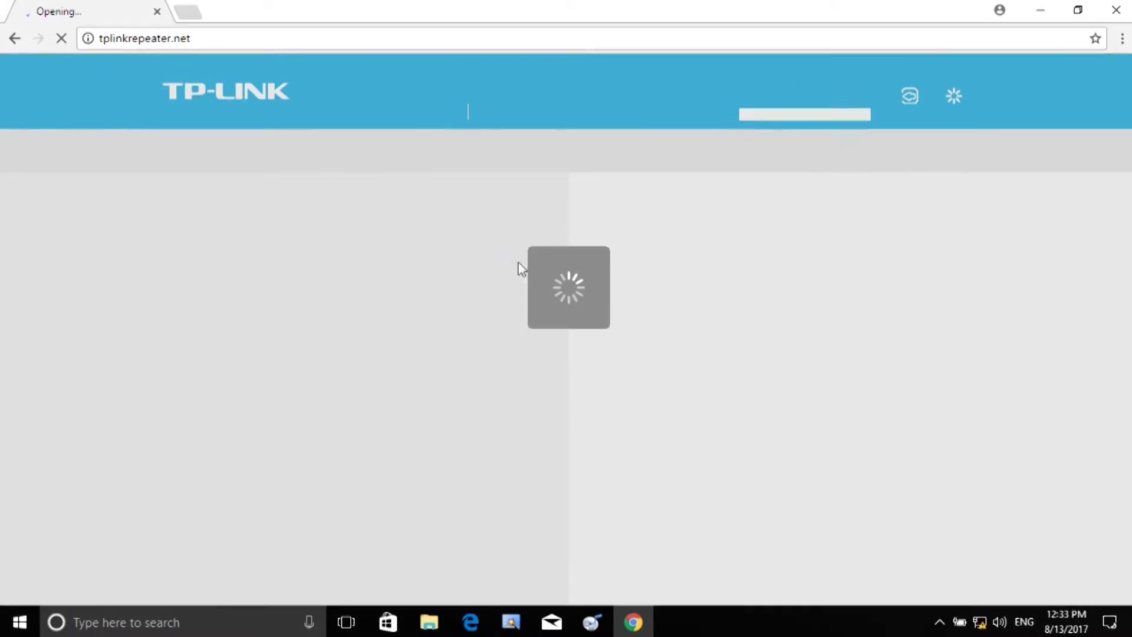
pyautogui.click(1026, 146)
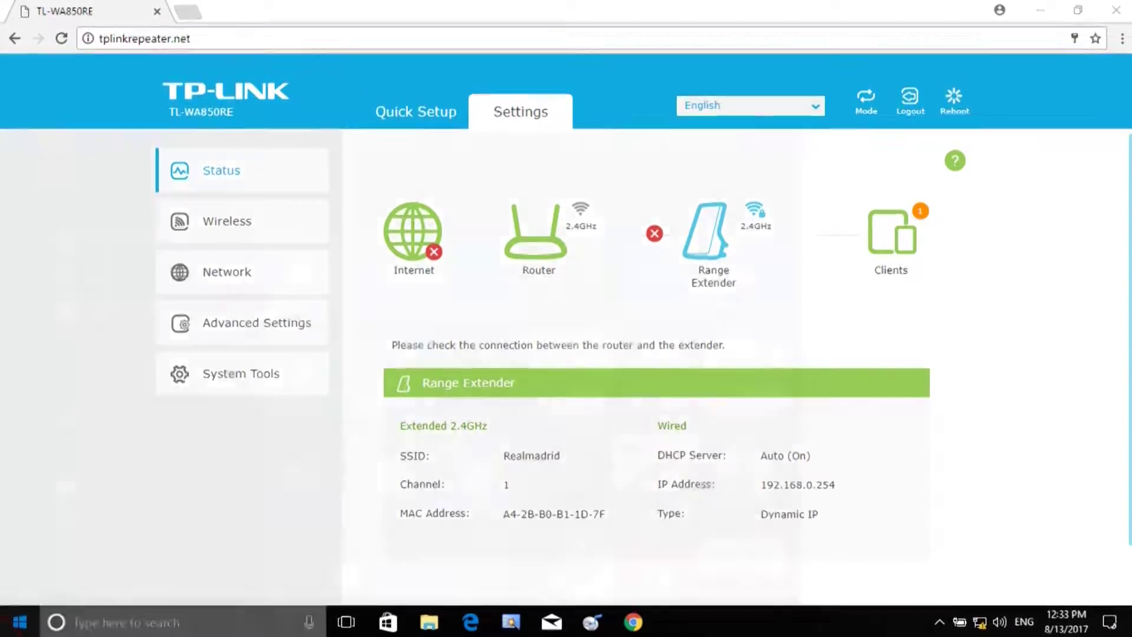
pyautogui.press('super')
pyautogui.write('cmd')
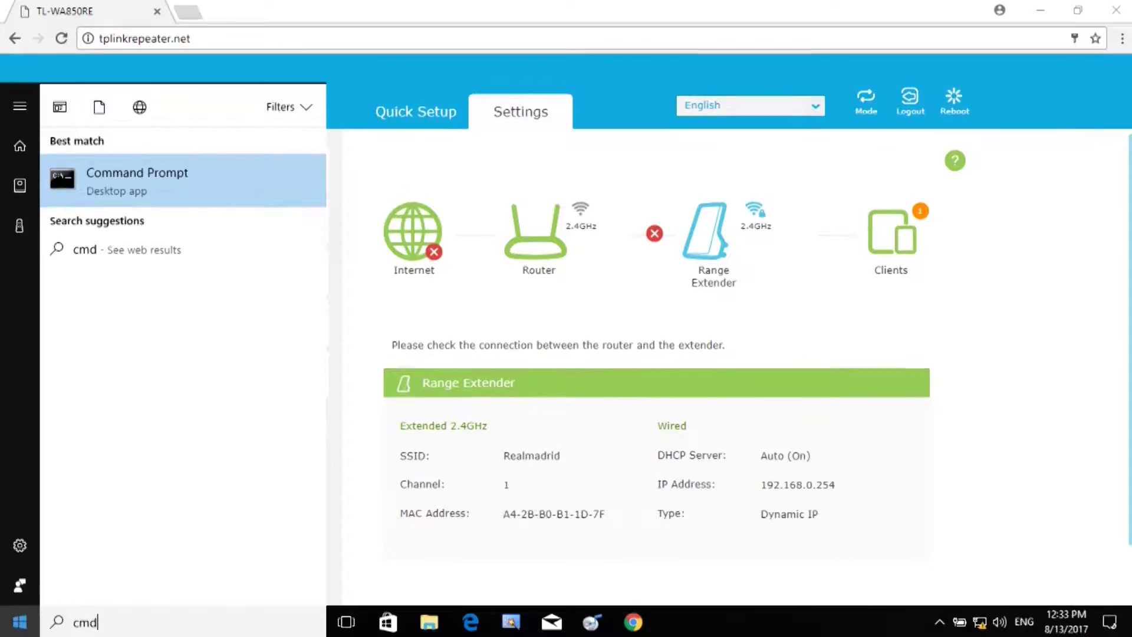
# Step: Launch Command Prompt and run ipconfig to see the Ethernet gateway 192.168.0.254
pyautogui.press('Return')
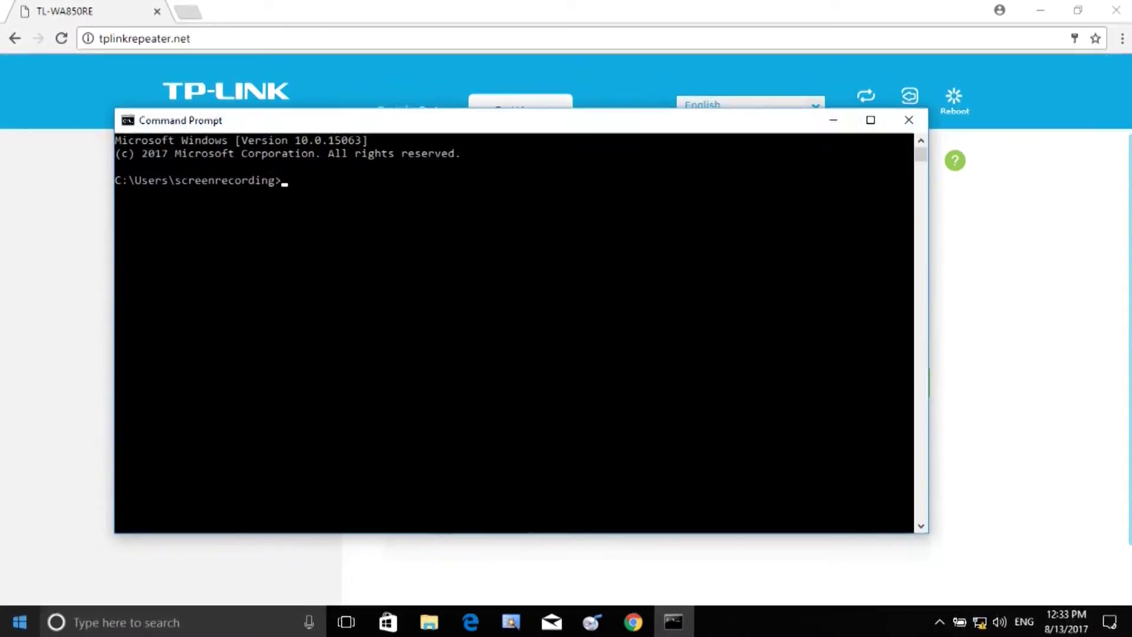
pyautogui.write('ipconfig')
pyautogui.press('Return')
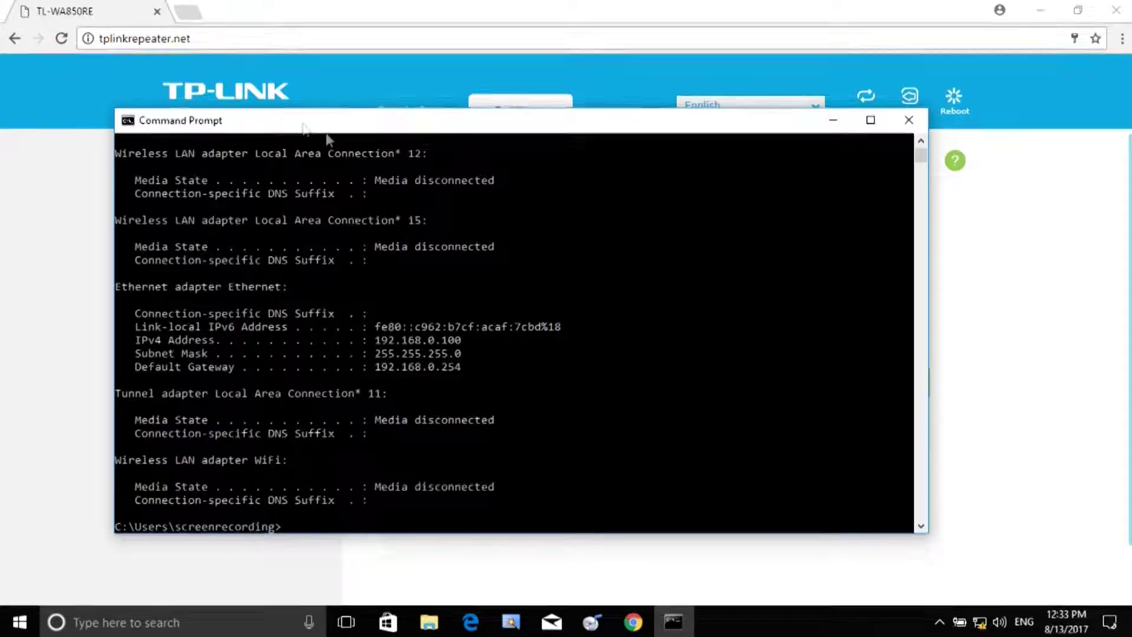
# Step: Browse to 192.168.0.254 in a new tab, compare it with the first tab, then close it
pyautogui.click(188, 12)
pyautogui.write('19')
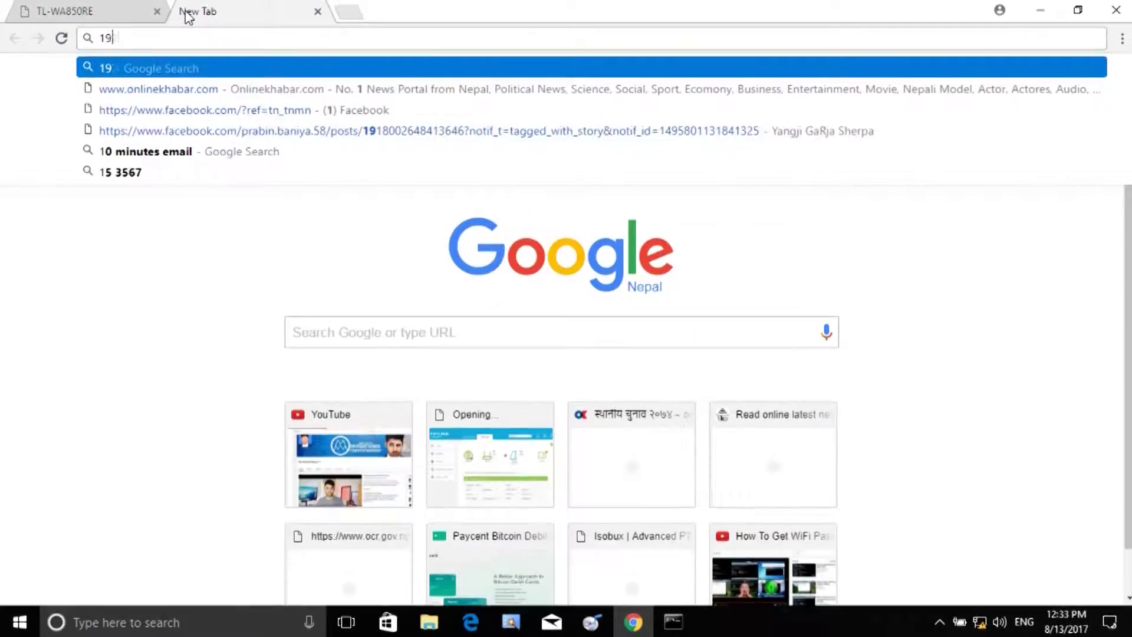
pyautogui.write('2.168.0.')
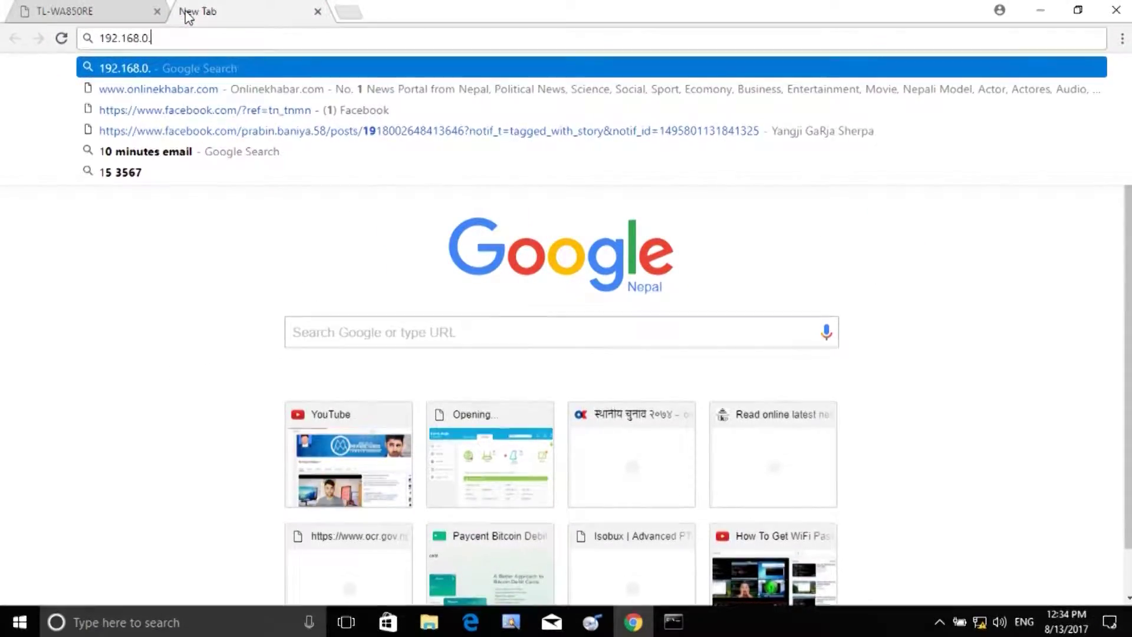
pyautogui.write('254')
pyautogui.press('Return')
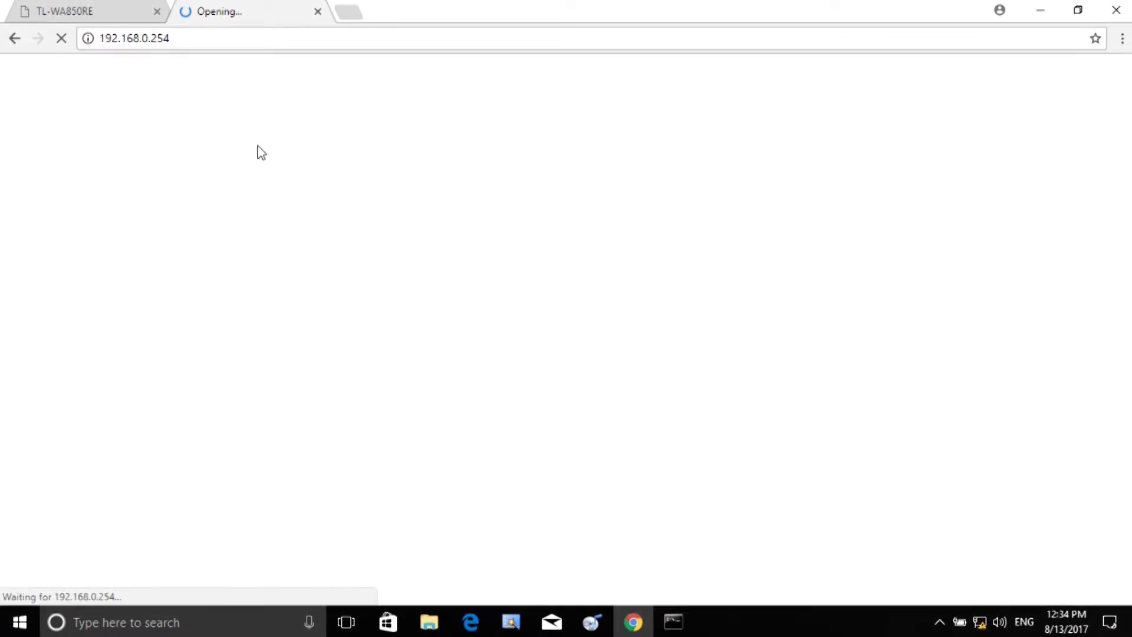
pyautogui.click(88, 10)
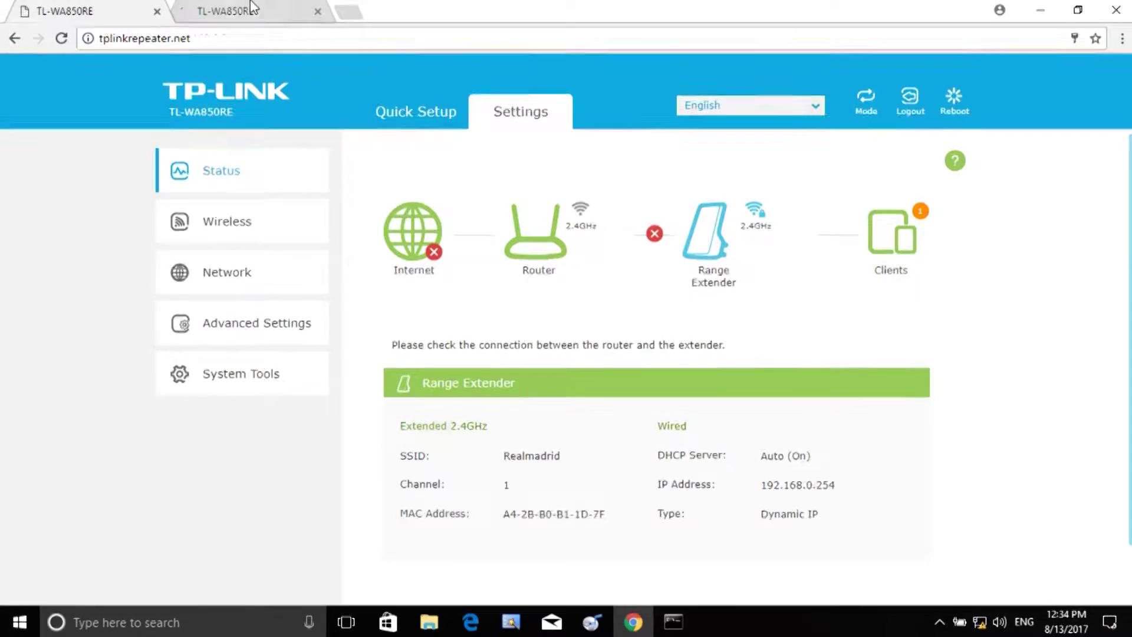
pyautogui.click(254, 10)
pyautogui.click(319, 11)
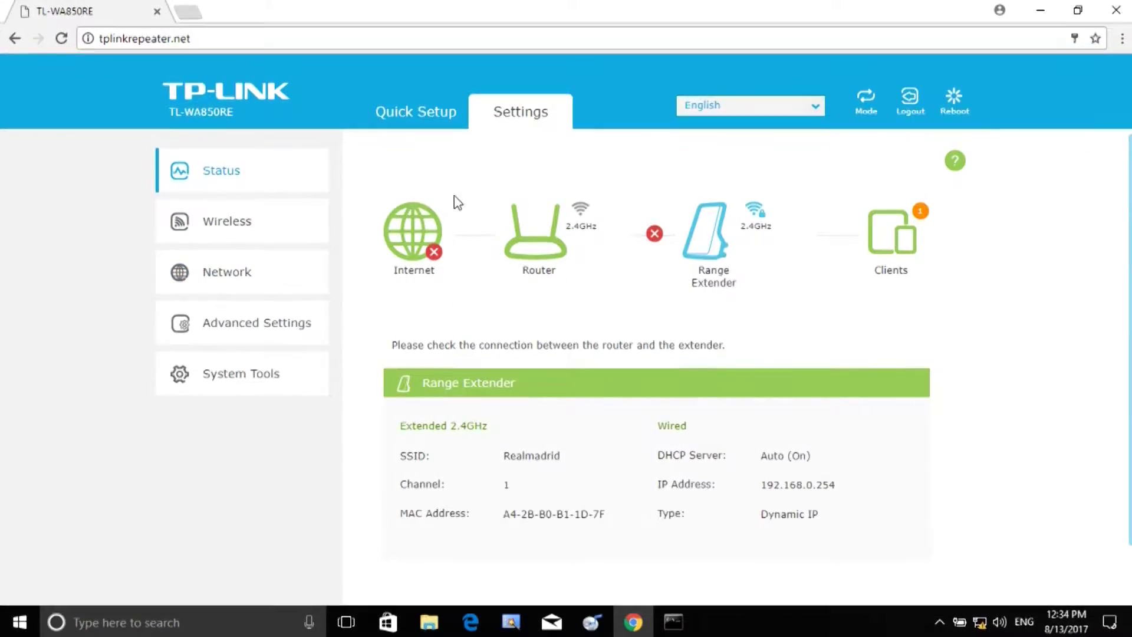
pyautogui.click(413, 119)
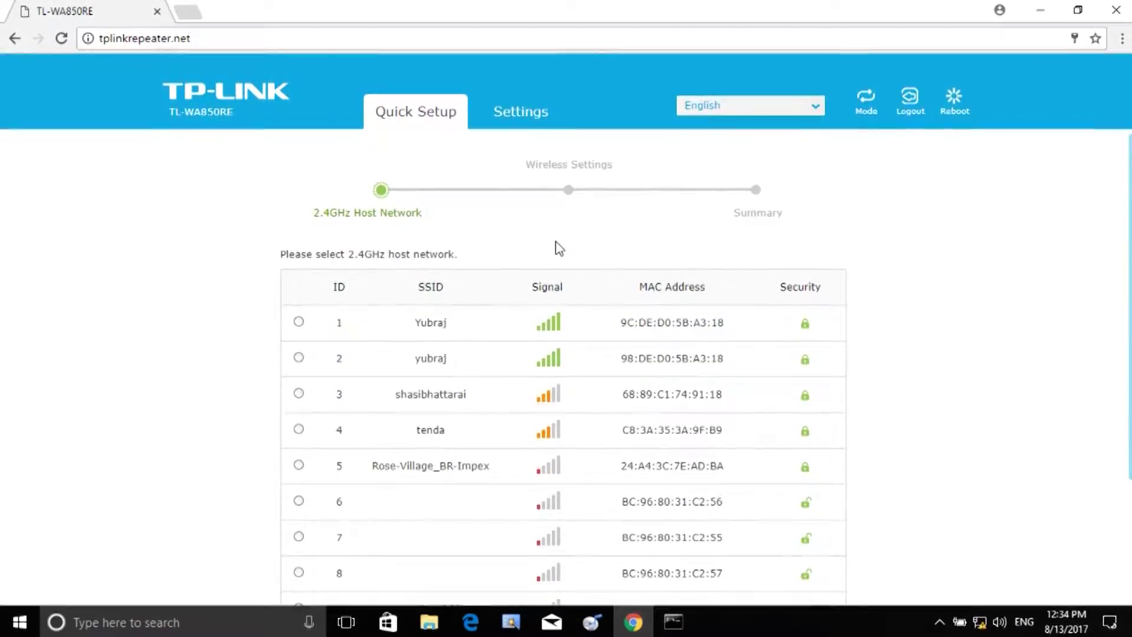
pyautogui.scroll(-3, 559, 248)
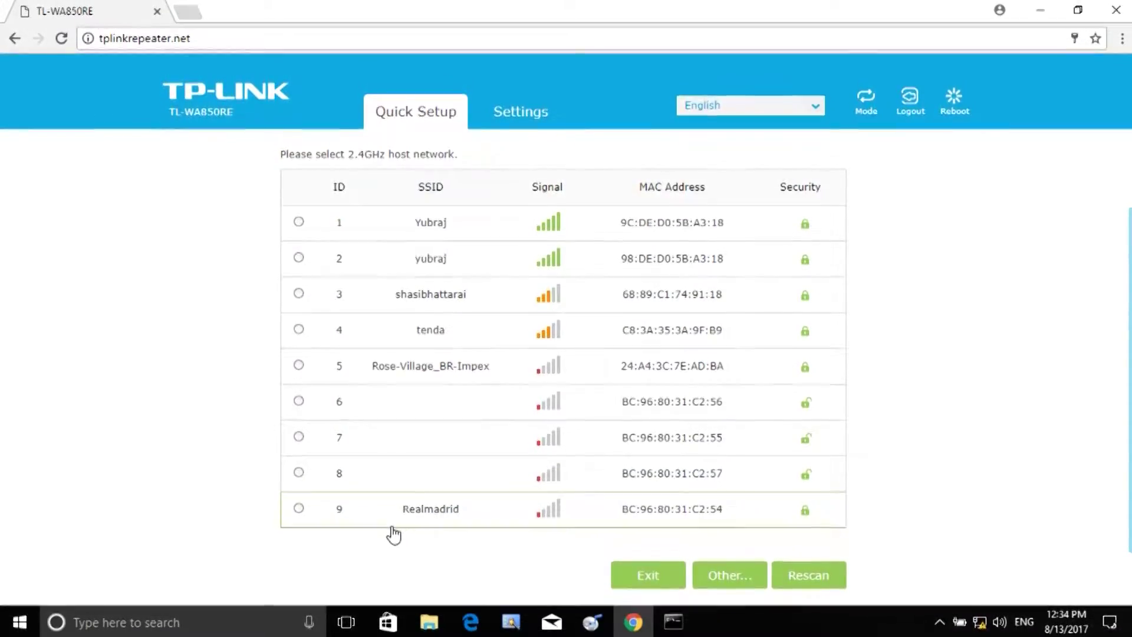
pyautogui.scroll(2, 567, 379)
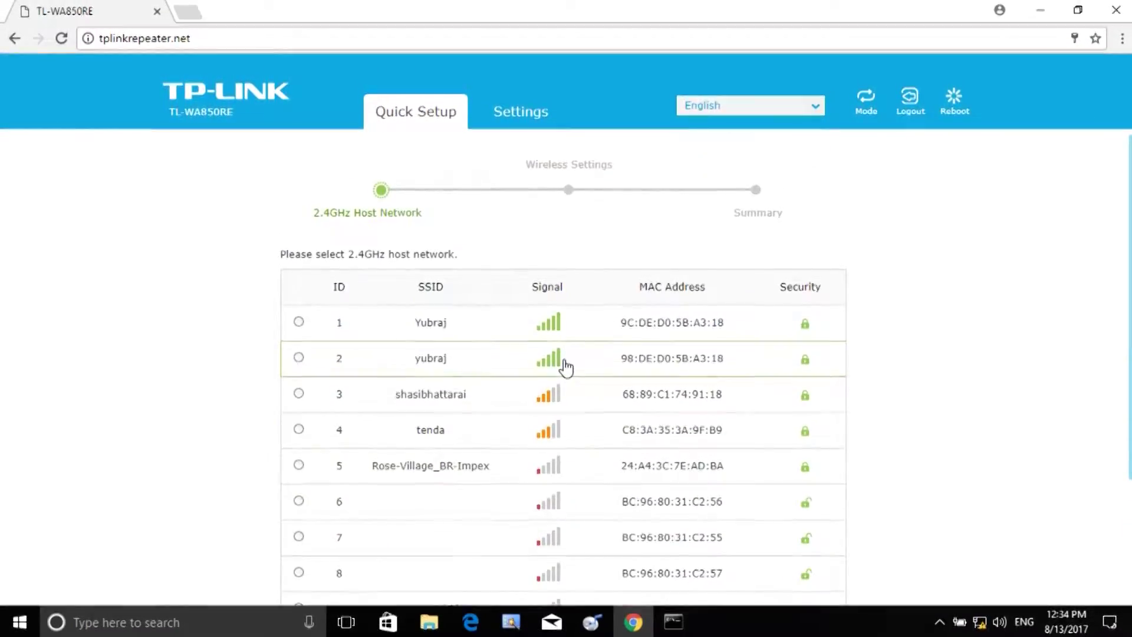
pyautogui.scroll(-2, 565, 366)
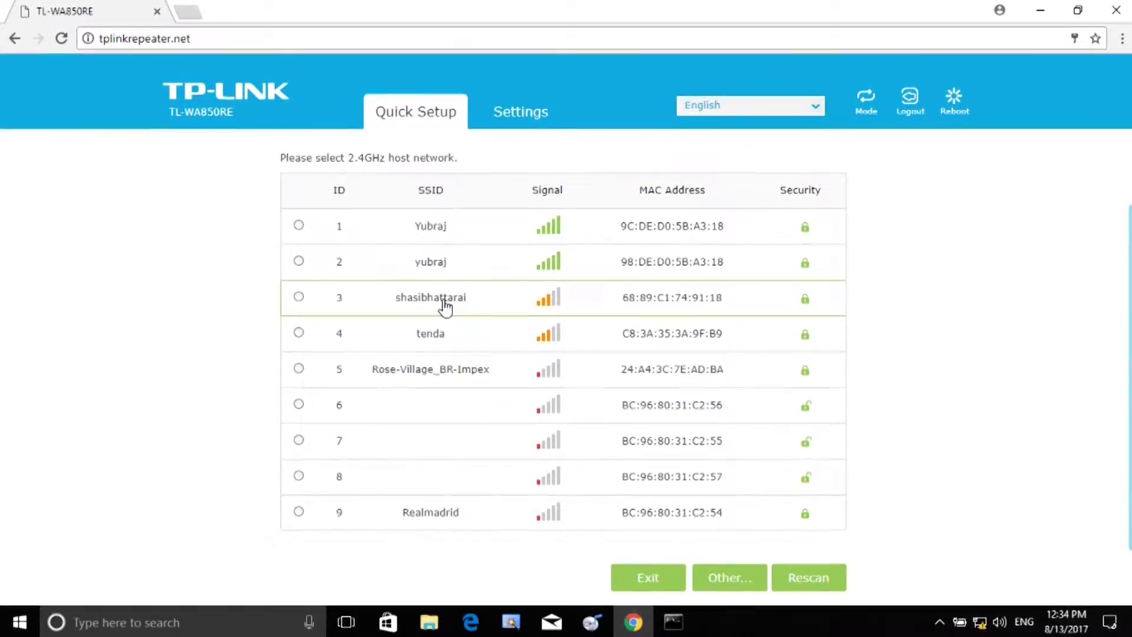
pyautogui.click(445, 305)
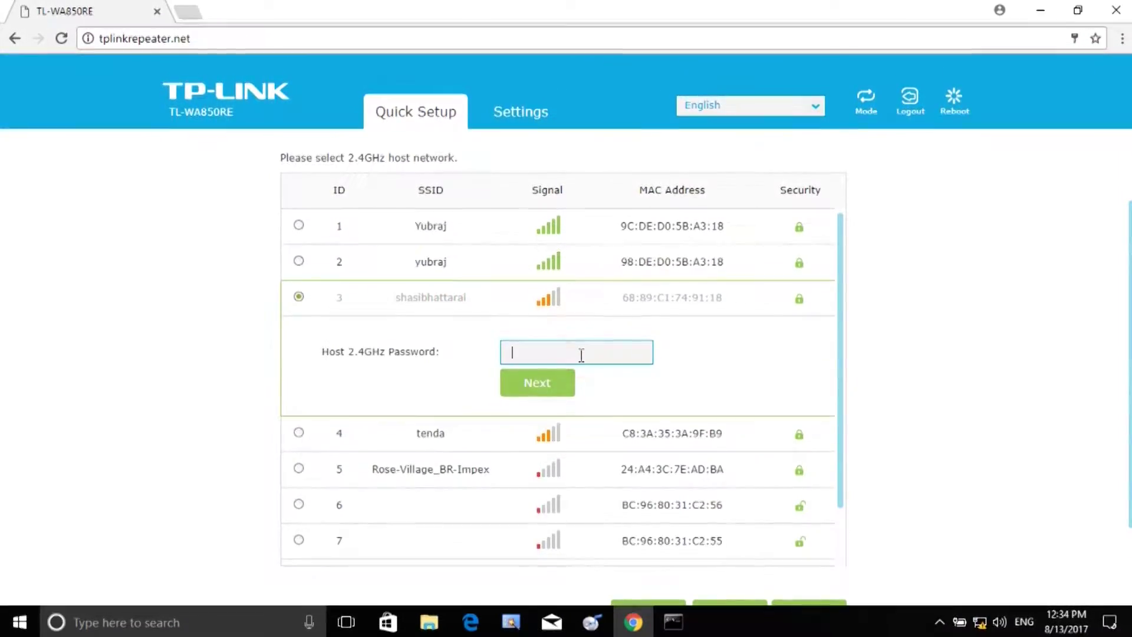
pyautogui.scroll(2, 438, 272)
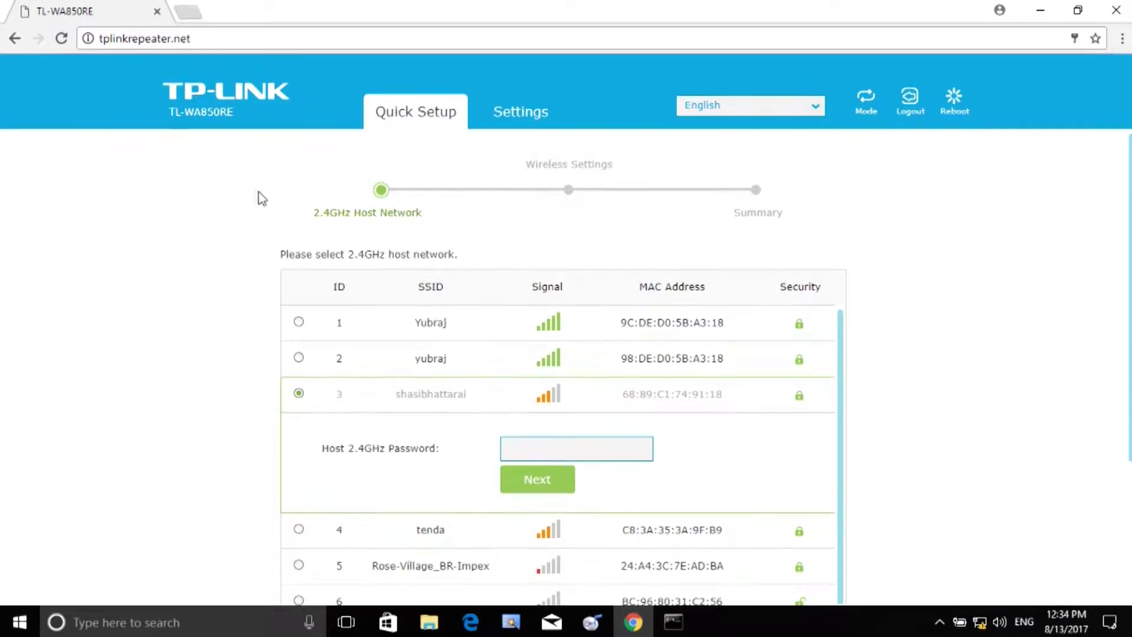
pyautogui.click(519, 113)
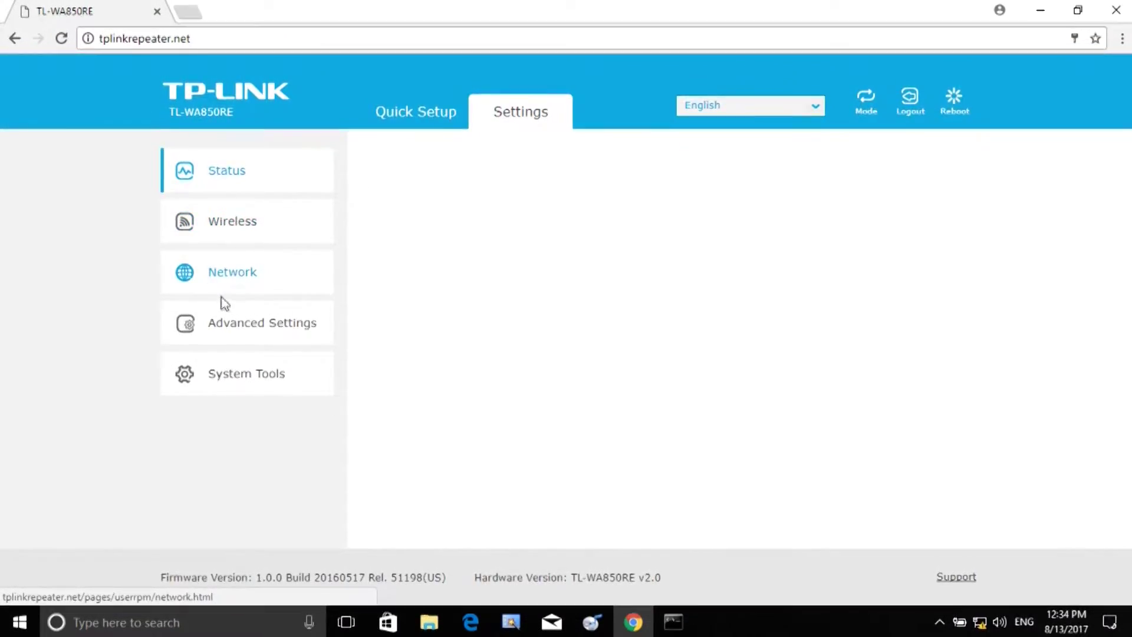
# Step: Open the Network settings page and scroll through it
pyautogui.click(239, 272)
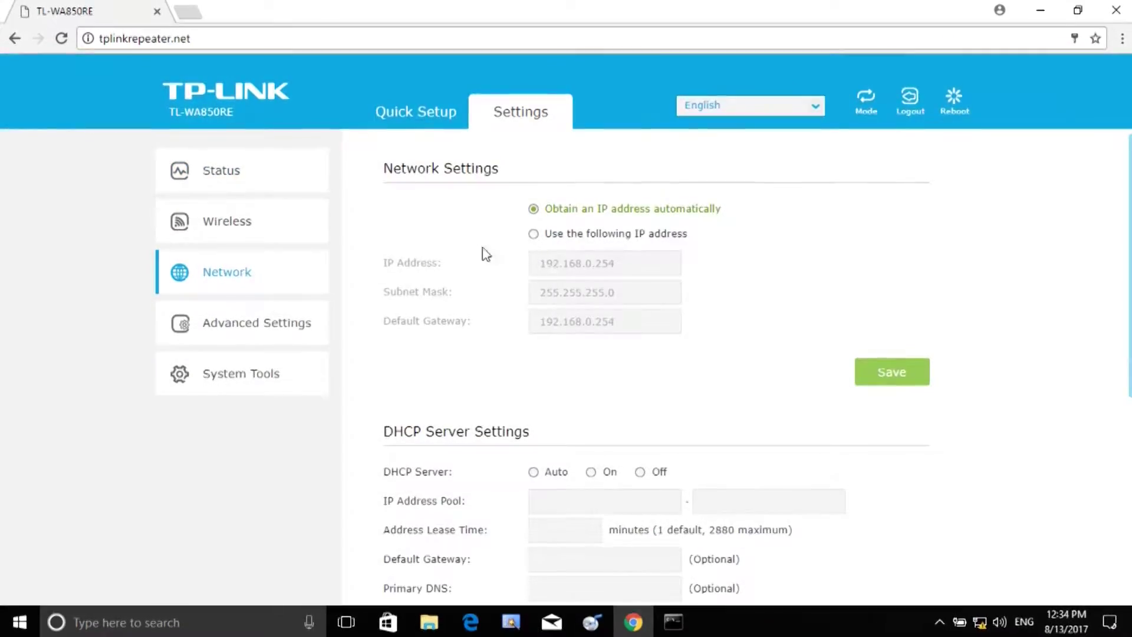
pyautogui.scroll(-5, 572, 273)
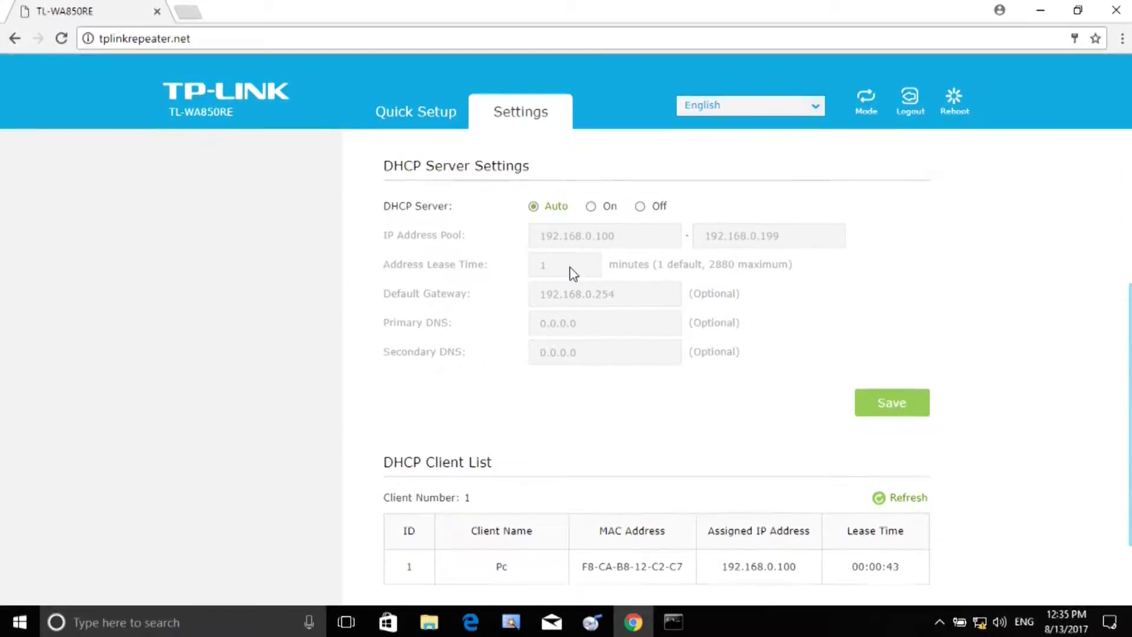
pyautogui.scroll(-2, 573, 273)
pyautogui.scroll(6, 572, 272)
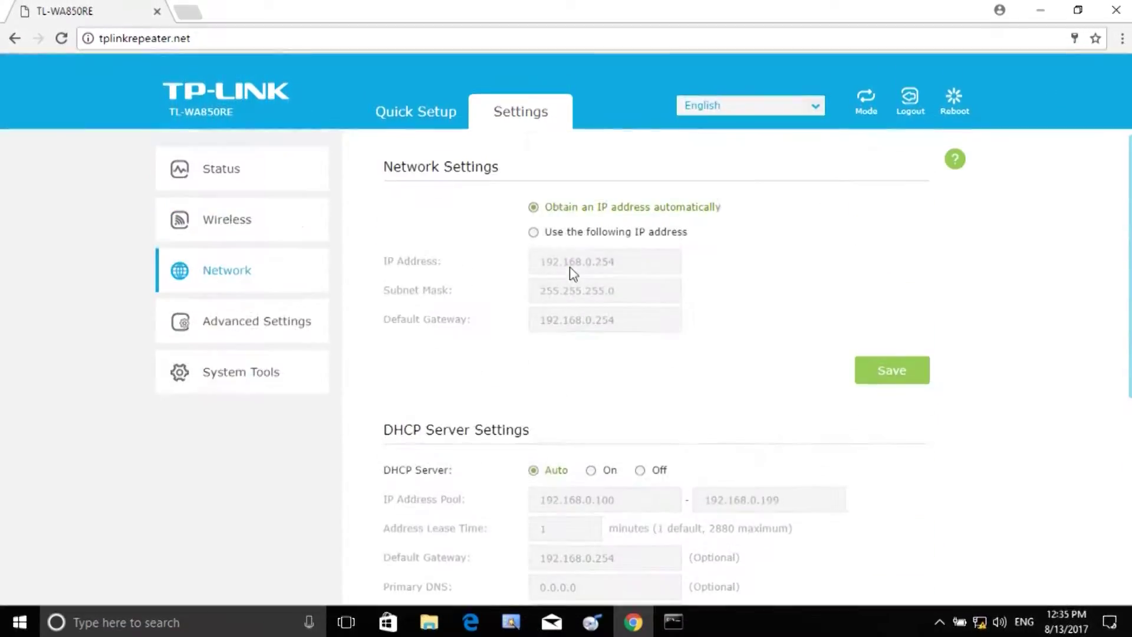
# Step: Expand Advanced Settings and review the Power Schedule and Wi-Fi Coverage options
pyautogui.click(238, 323)
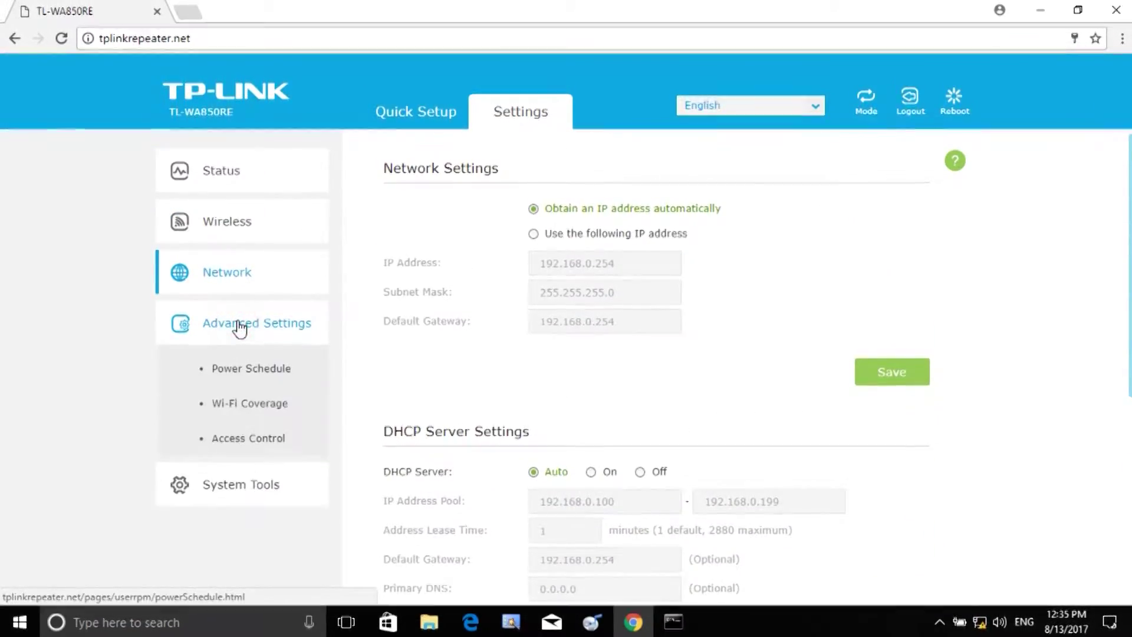
pyautogui.click(238, 375)
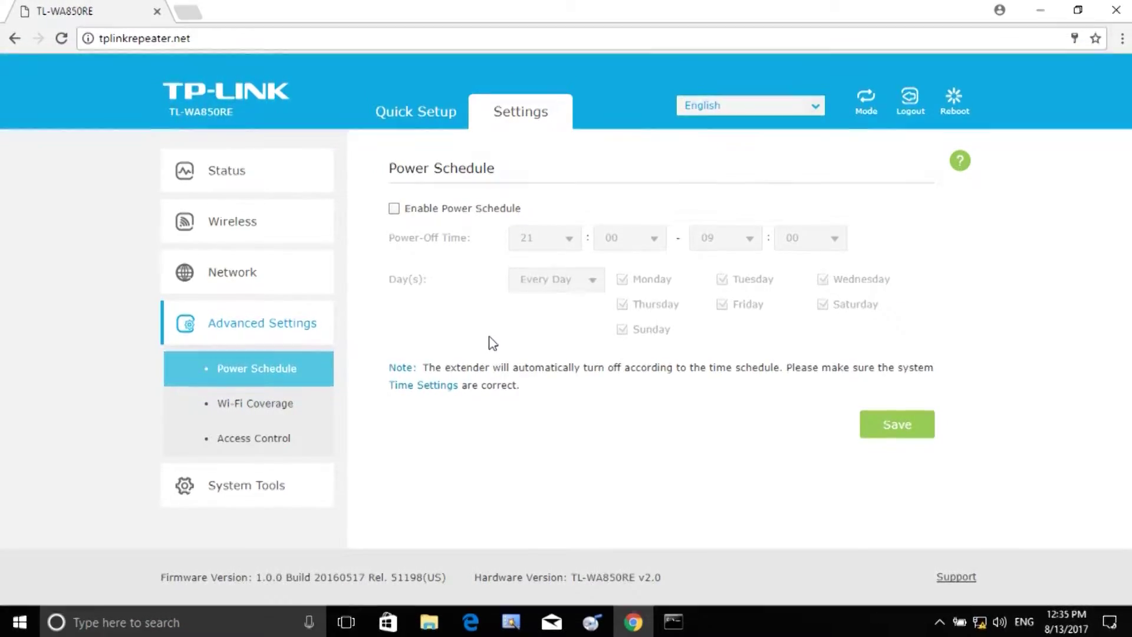
pyautogui.click(255, 401)
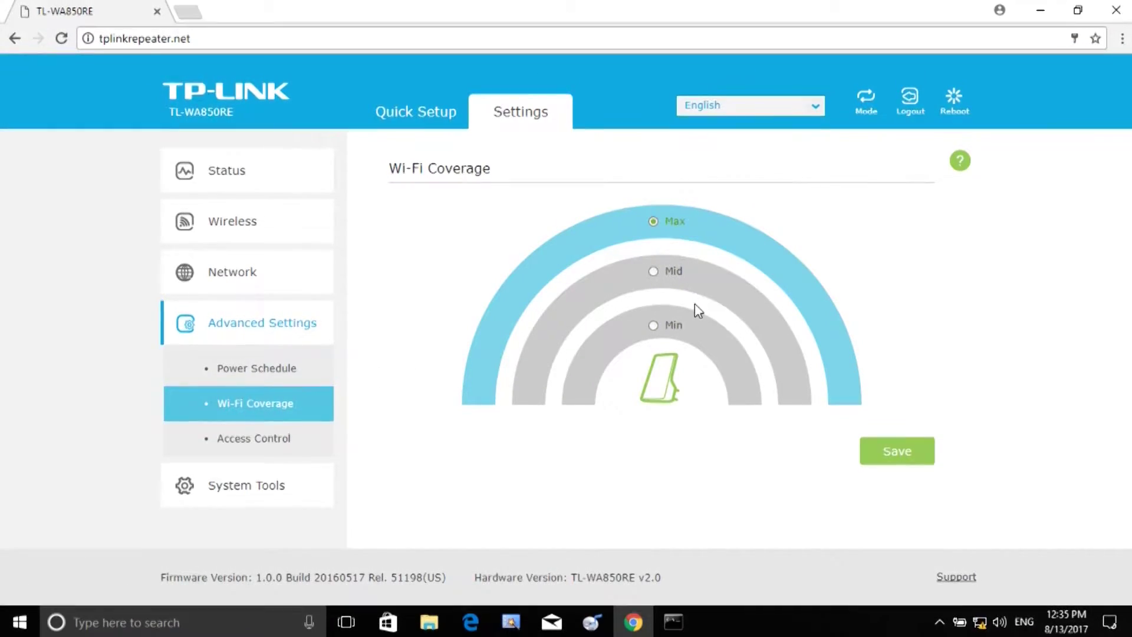
# Step: Open Access Control and scroll through it, showing control off with Blacklist mode
pyautogui.click(266, 439)
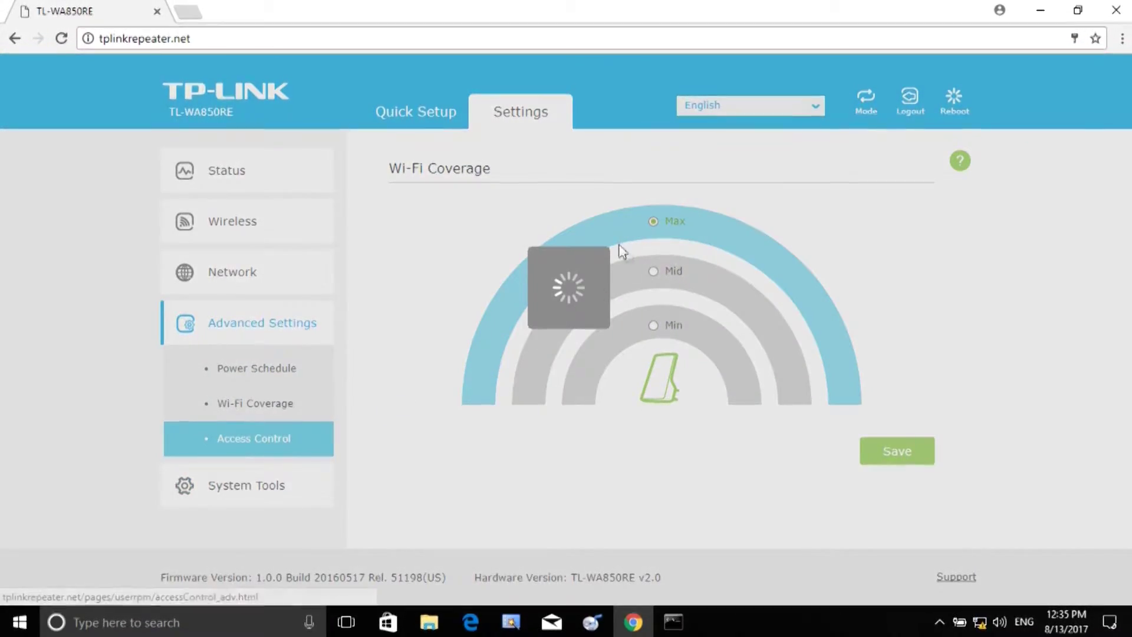
pyautogui.scroll(-3, 725, 376)
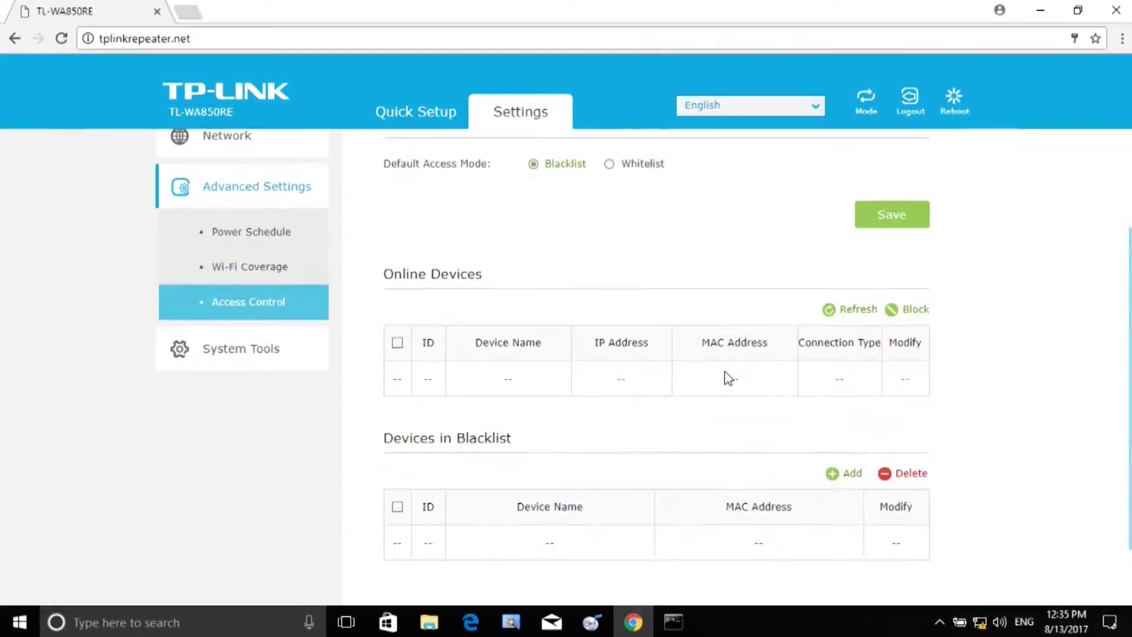
pyautogui.scroll(3, 729, 378)
pyautogui.scroll(-1, 729, 377)
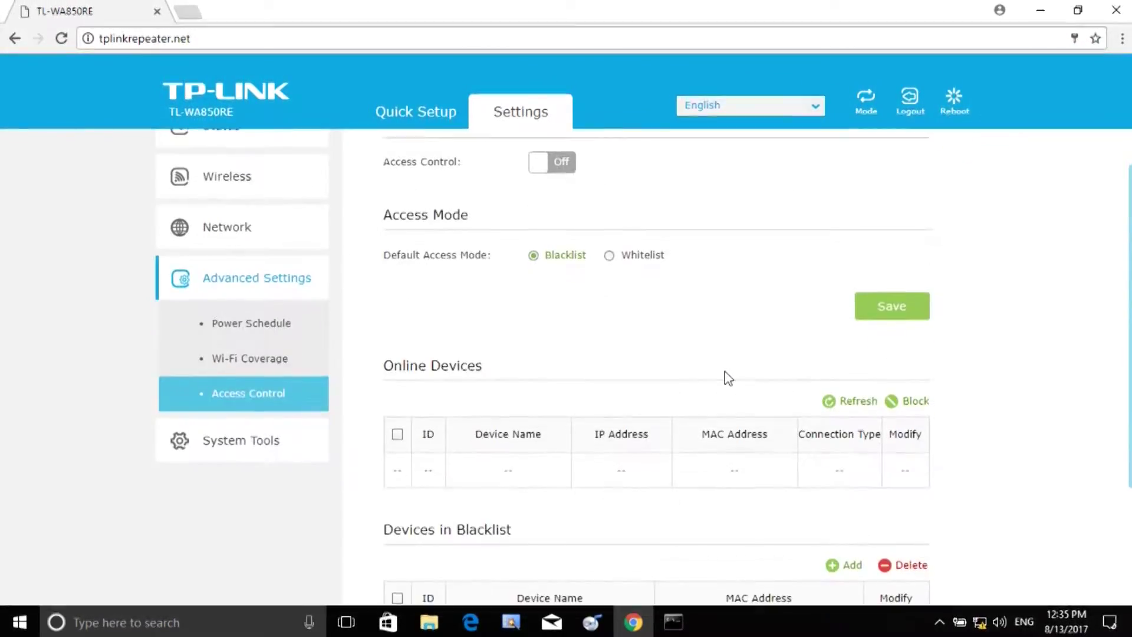
pyautogui.scroll(-2, 726, 378)
pyautogui.scroll(3, 726, 377)
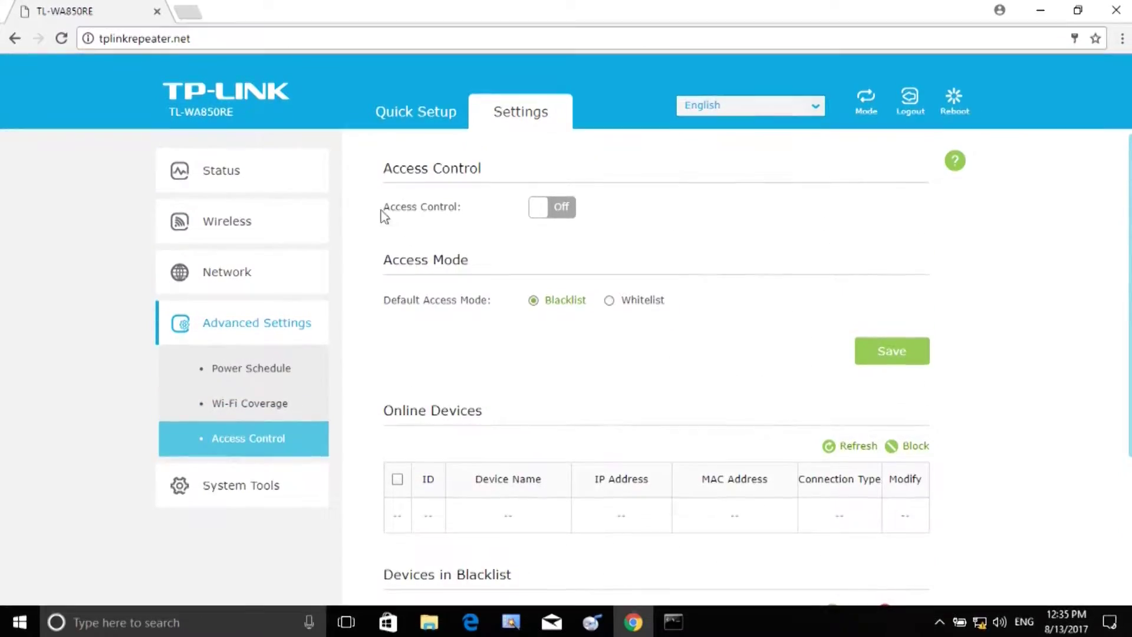
# Step: Expand Wireless, view Connect to Network, then open the 2.4GHz Extended Network settings
pyautogui.click(216, 236)
pyautogui.click(257, 273)
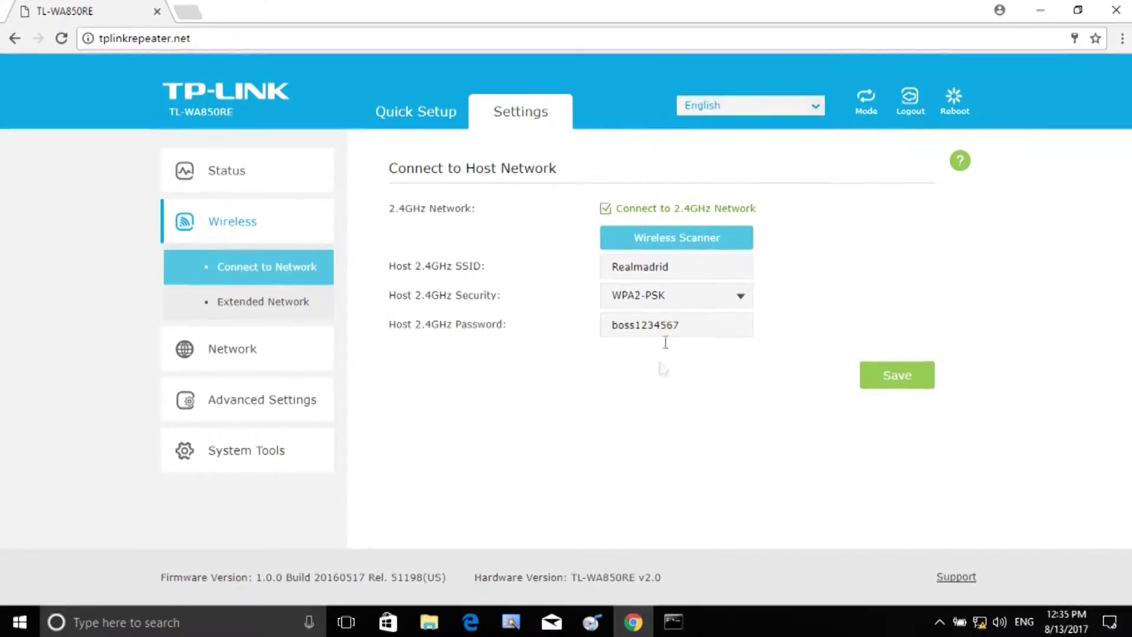
pyautogui.click(270, 313)
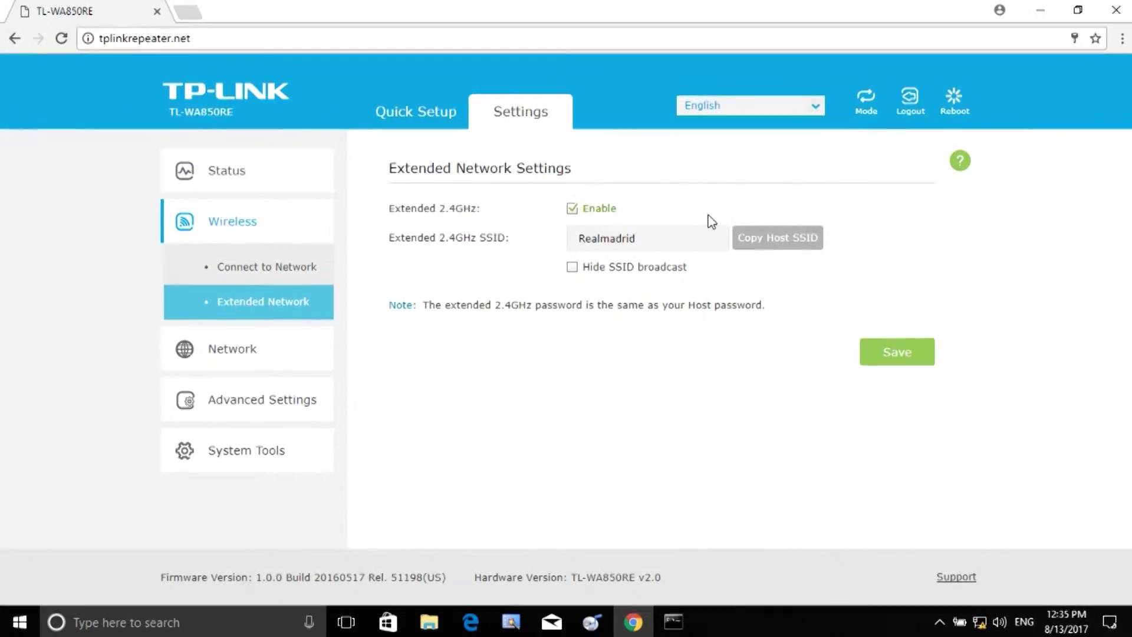
pyautogui.click(755, 114)
# Step: Switch the operating mode to Access Point, save, and confirm the reboot
pyautogui.click(867, 109)
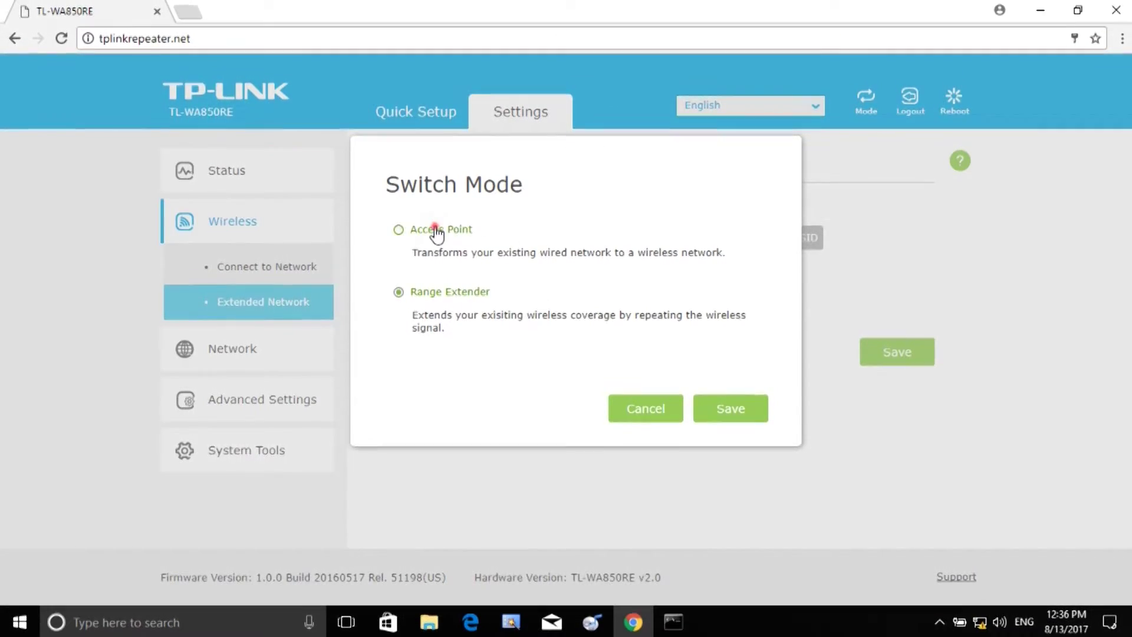
pyautogui.click(743, 410)
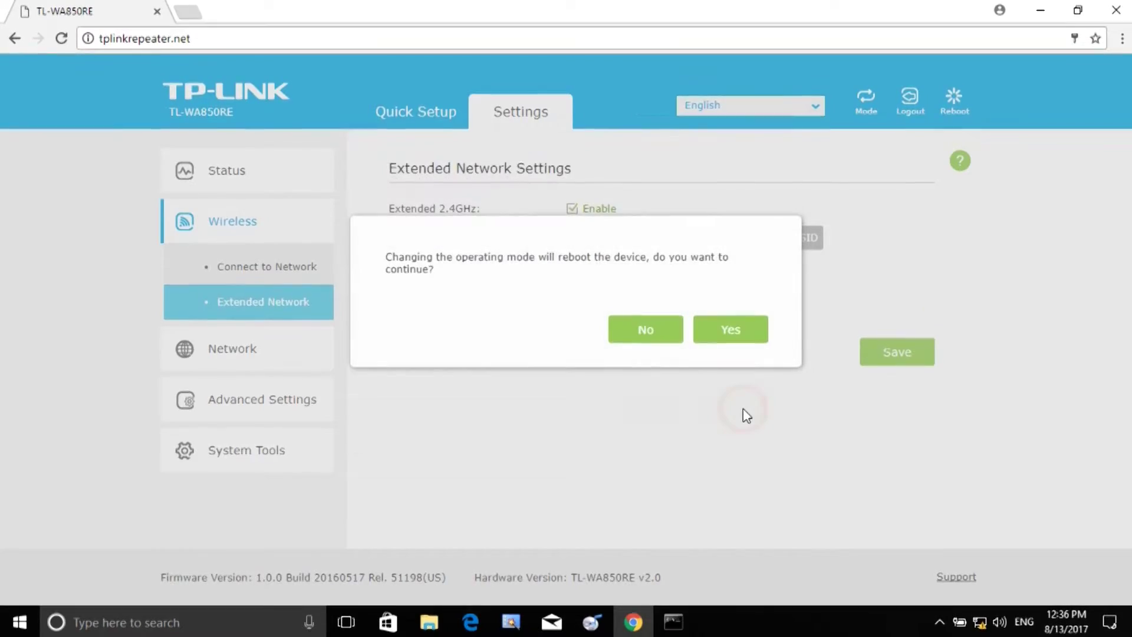
pyautogui.click(720, 331)
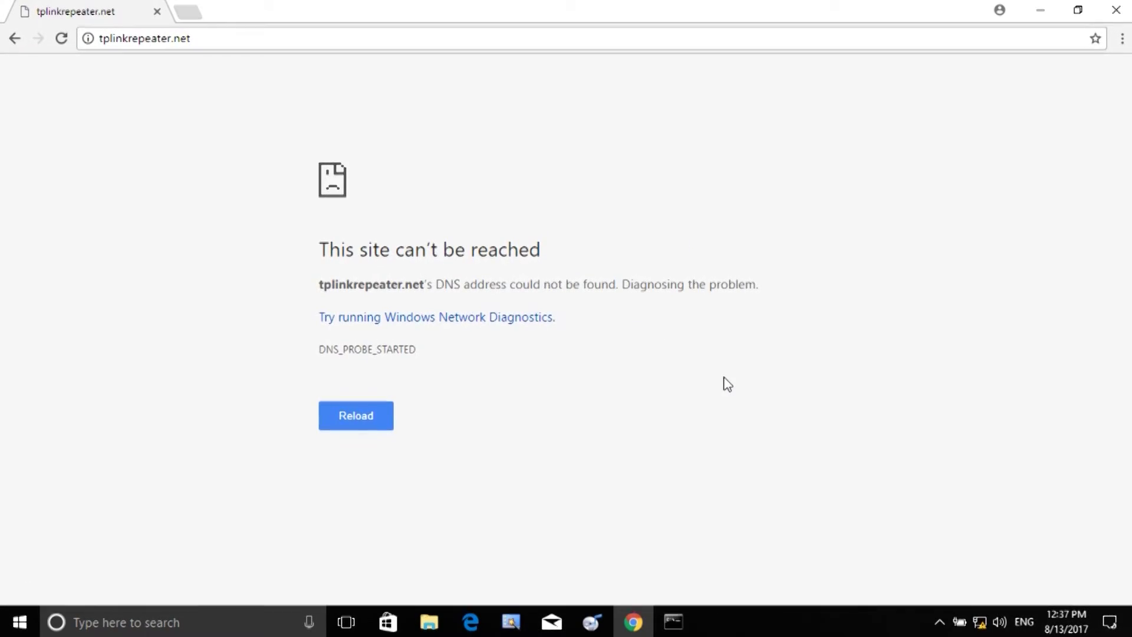
# Step: Reload tplinkrepeater.net after the reboot, checking the computer's network connections in between
pyautogui.click(285, 38)
pyautogui.press('Return')
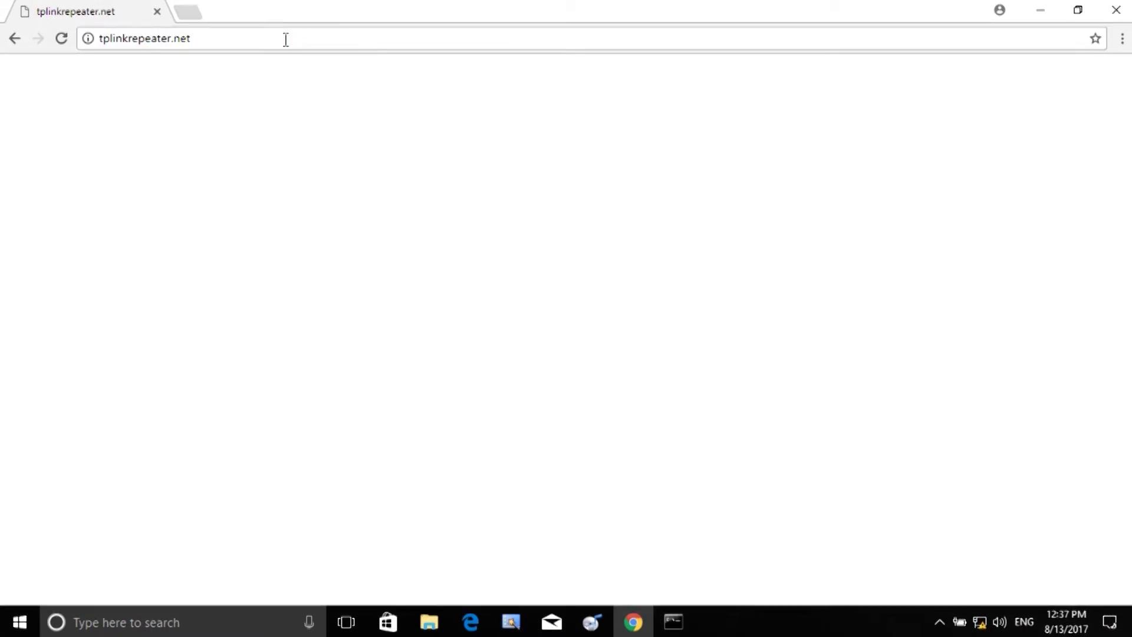
pyautogui.click(980, 626)
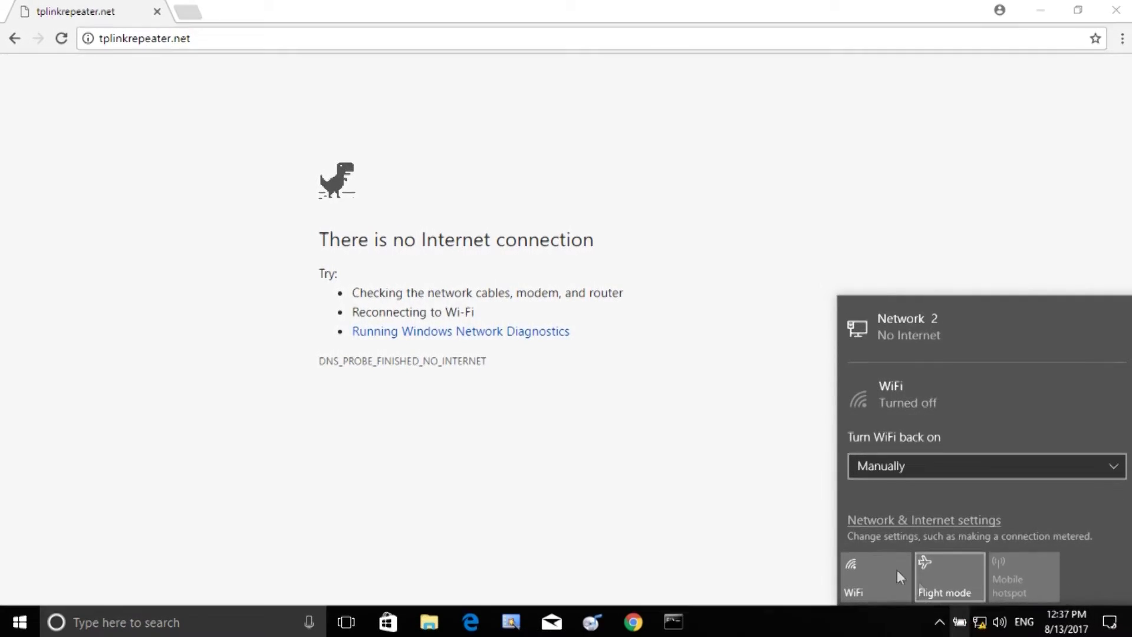
pyautogui.click(645, 407)
pyautogui.click(206, 37)
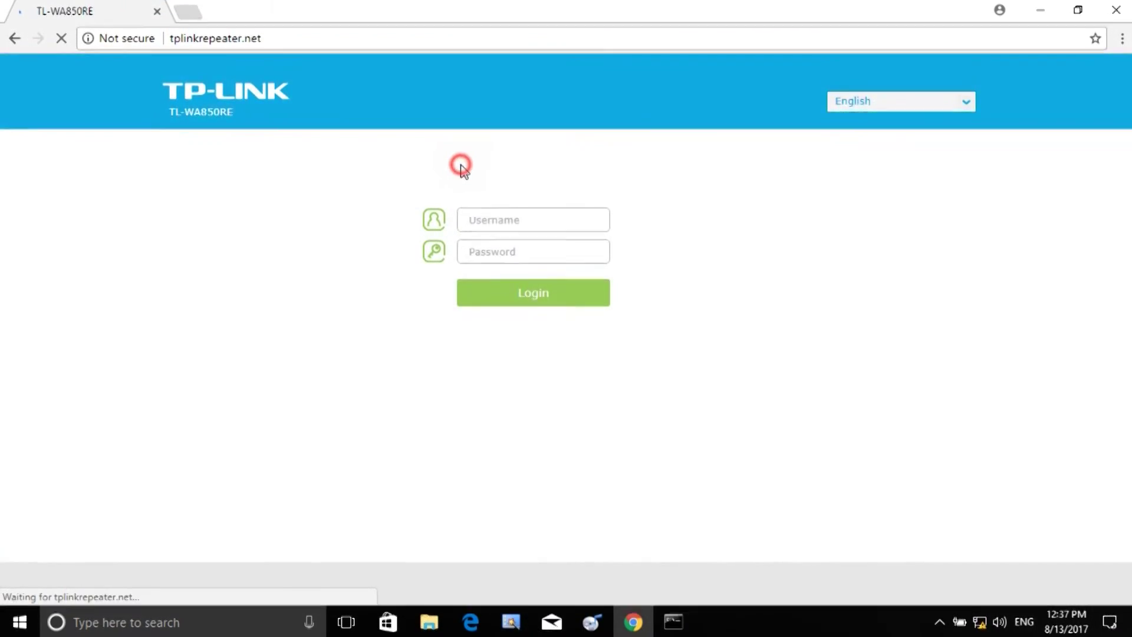
# Step: Log in with the admin username, replacing the wrong password with the correct one
pyautogui.click(505, 221)
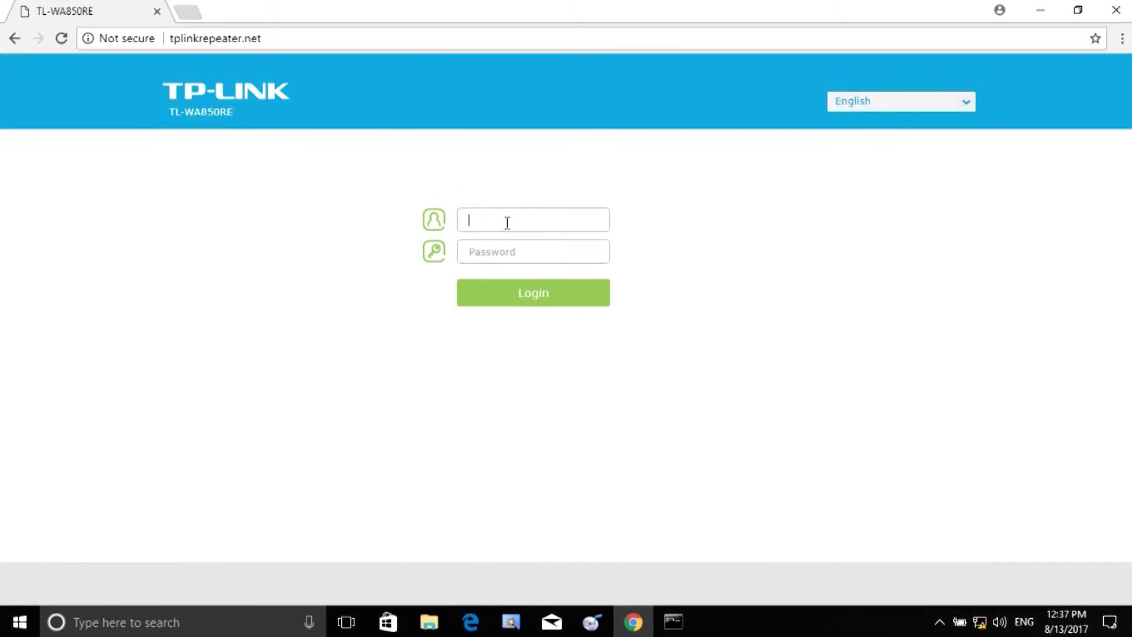
pyautogui.write('admin')
pyautogui.press('Tab')
pyautogui.write('admin')
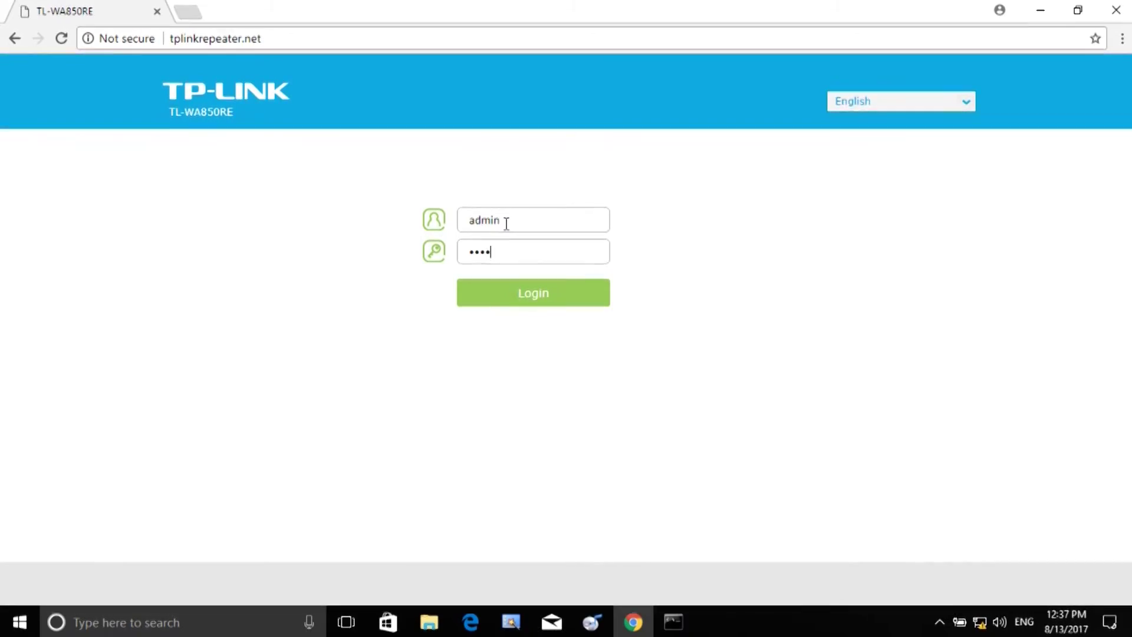
pyautogui.press('Return')
pyautogui.doubleClick(511, 252)
pyautogui.press('BackSpace')
pyautogui.write('123456')
pyautogui.press('Return')
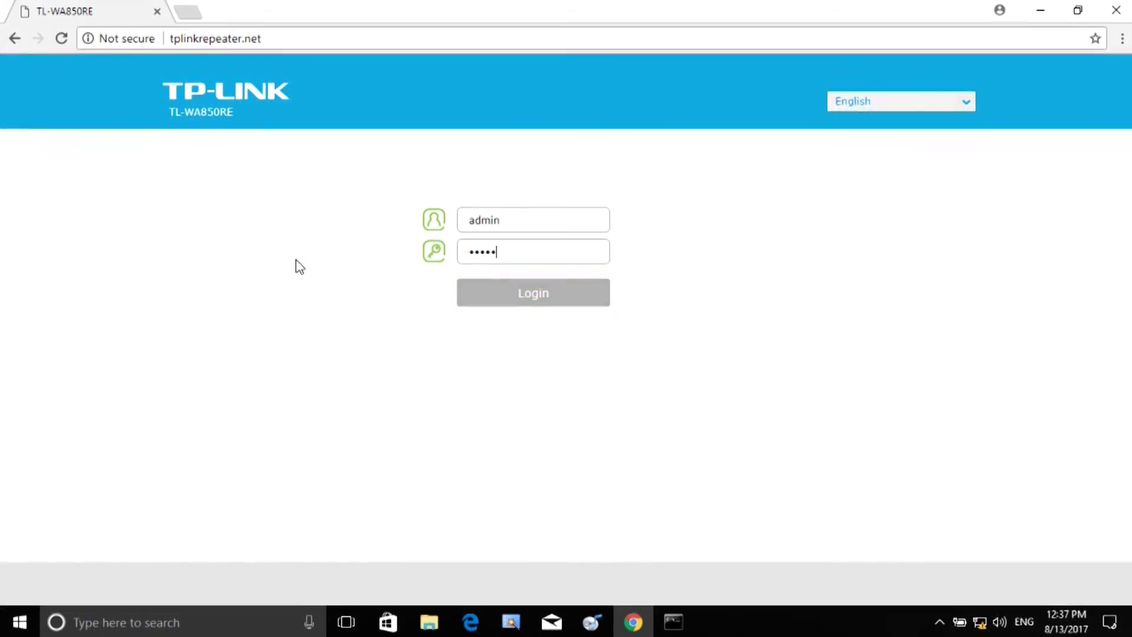
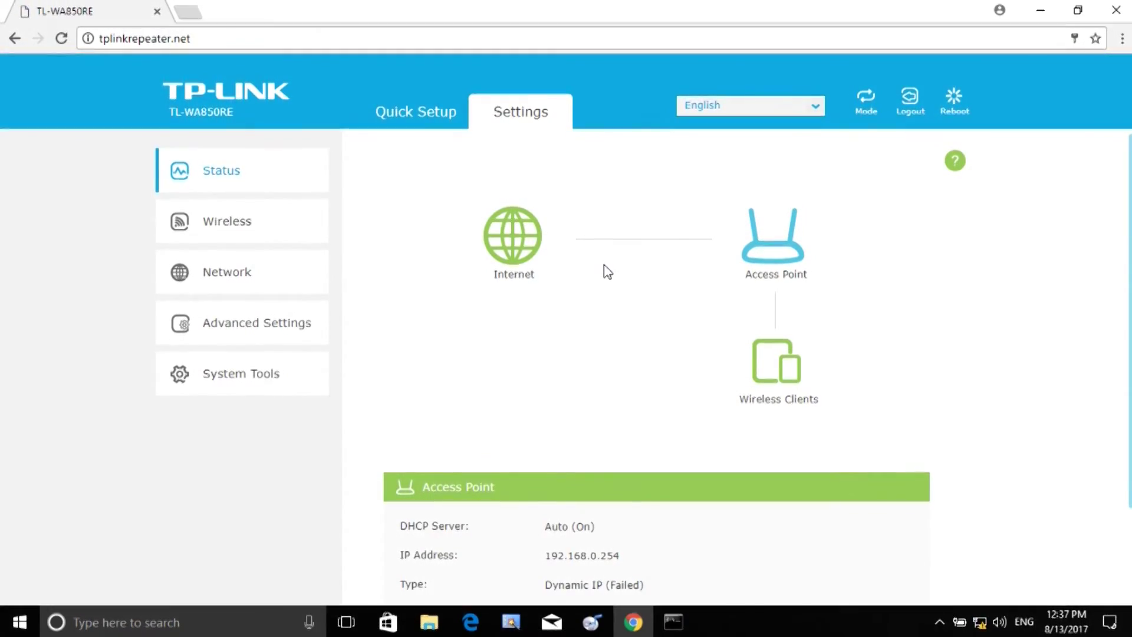
pyautogui.scroll(-2, 604, 263)
pyautogui.scroll(2, 608, 271)
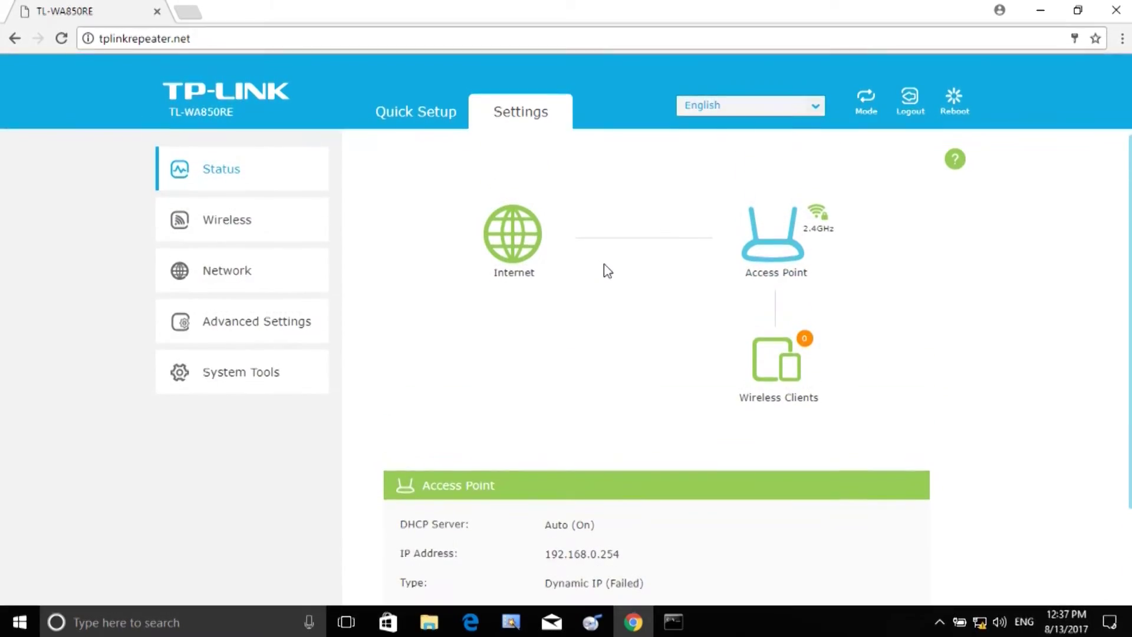
pyautogui.click(863, 104)
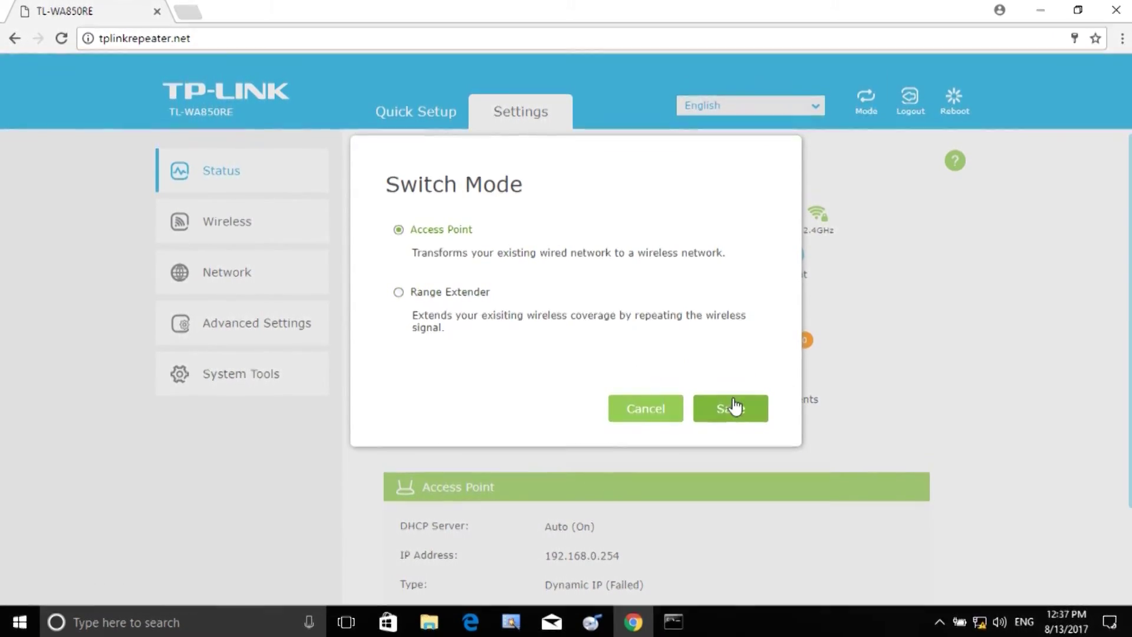
pyautogui.click(660, 407)
pyautogui.scroll(-2, 490, 341)
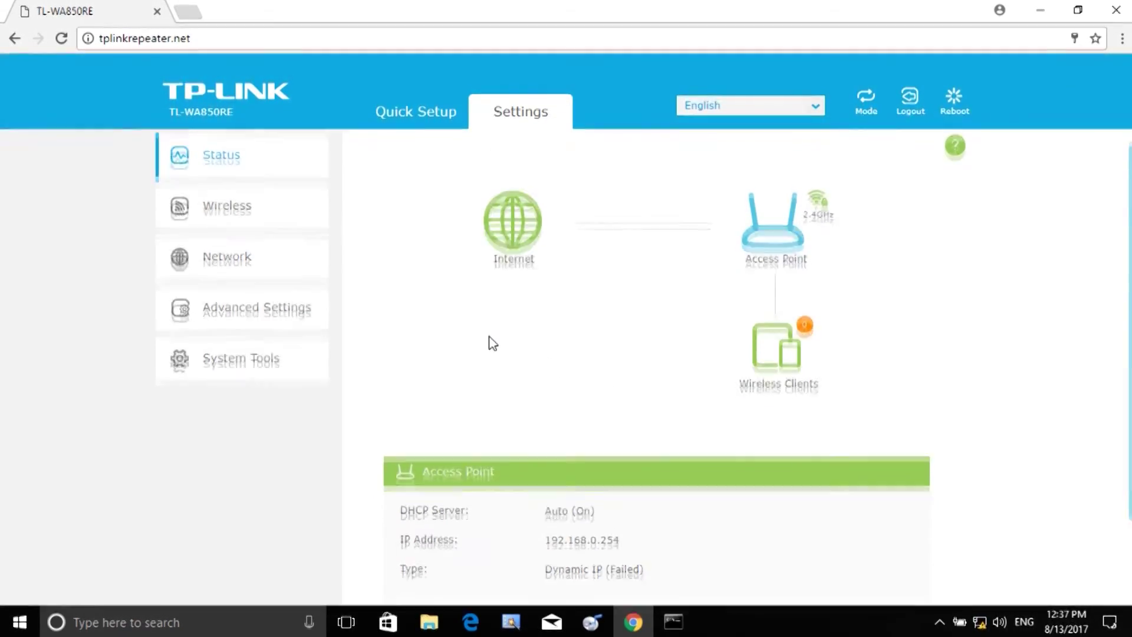
pyautogui.scroll(2, 503, 352)
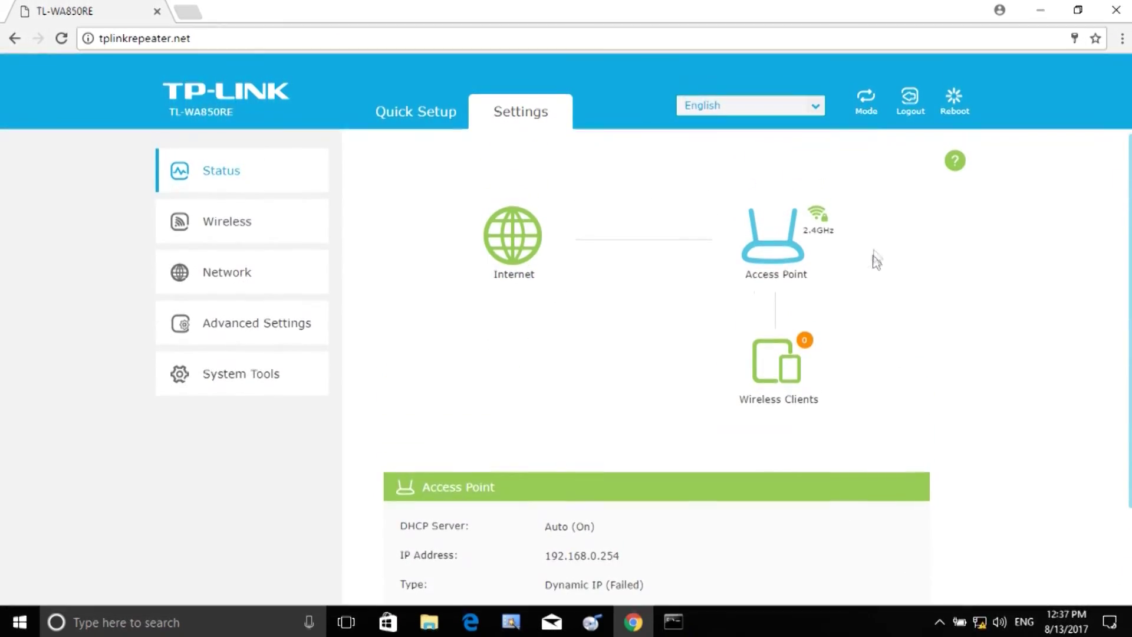
pyautogui.scroll(-2, 777, 369)
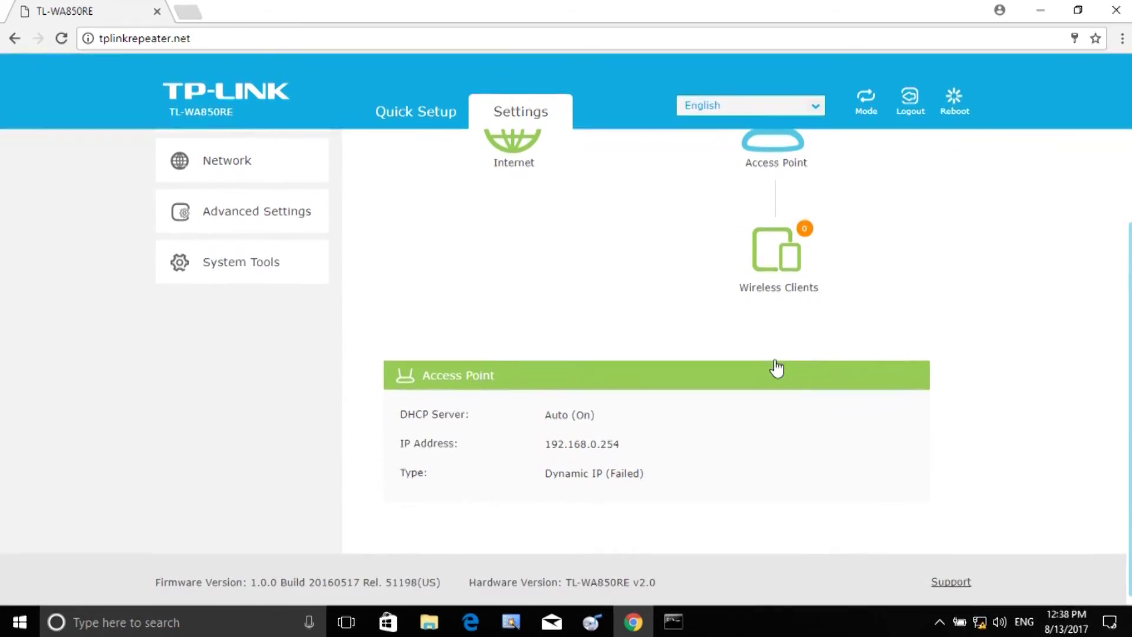